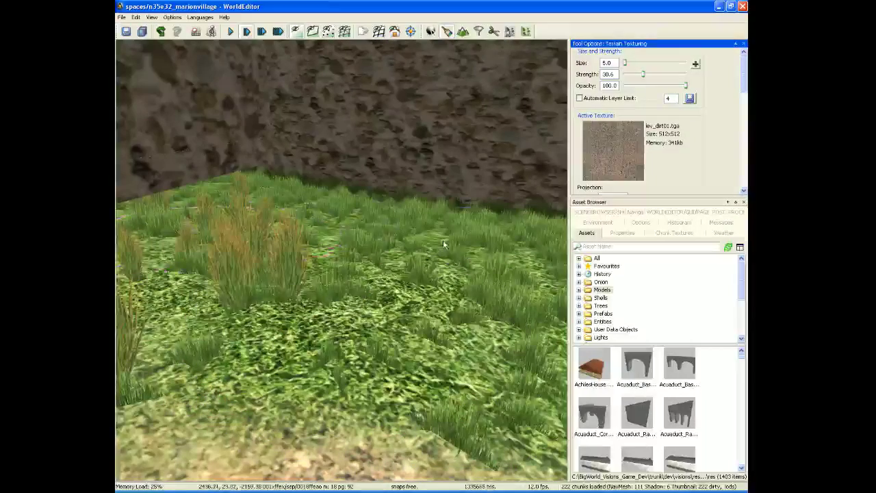
Paint the lev_dirt01.tga texture over the terrain beneath the stone platform beside the staircase, where grass pokes through.
right_click_drag(480, 362, 547, 328)
mouse_move(342, 260)
right_mouse_down()
mouse_move(335, 301)
mouse_move(390, 308)
mouse_move(438, 260)
mouse_move(397, 243)
mouse_move(356, 314)
mouse_move(349, 301)
mouse_move(274, 294)
right_mouse_up()
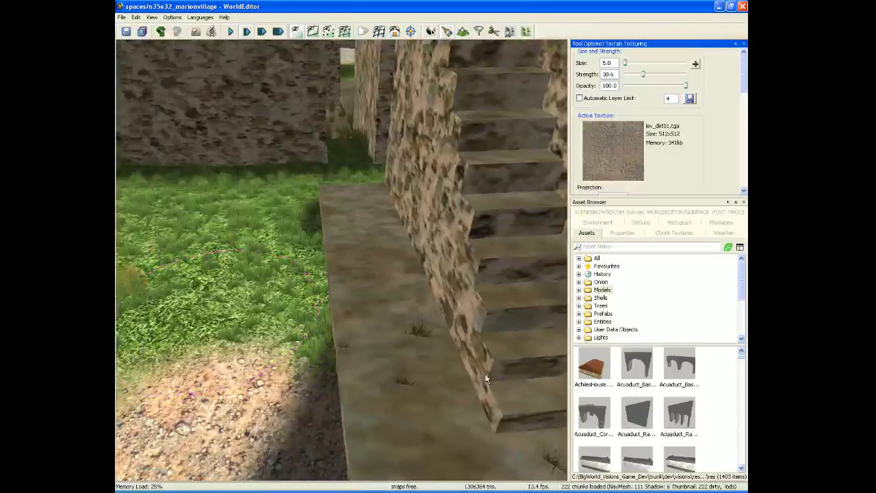
right_click_drag(442, 371, 373, 371)
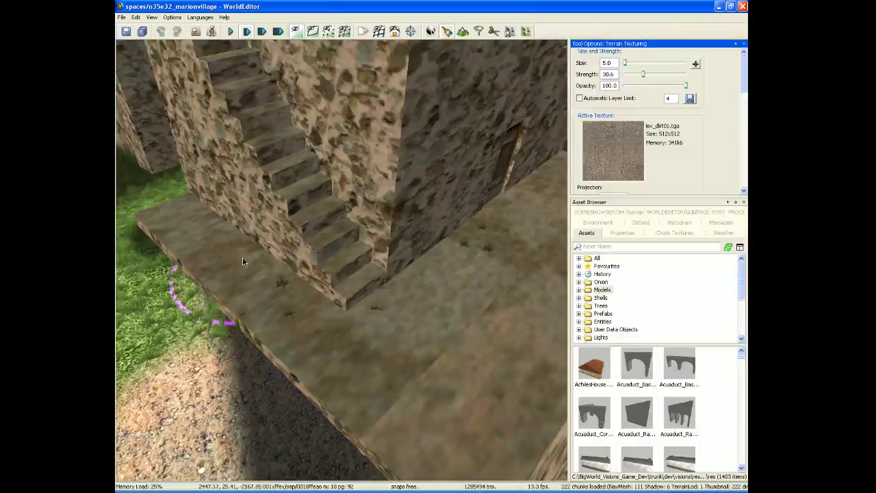
left_click_drag(187, 217, 195, 233)
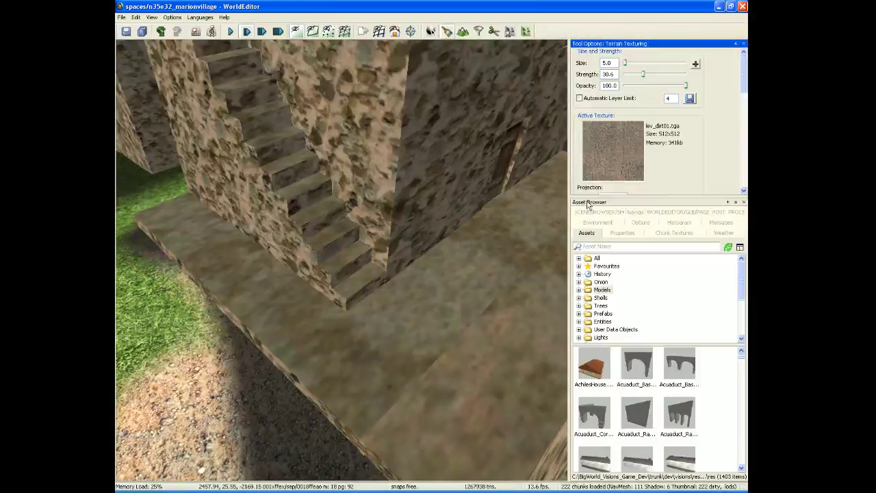
Keep the brush opacity at 100 and paint dirt on the terrain beneath the stone walkway between the paired houses.
right_click_drag(466, 294, 381, 366)
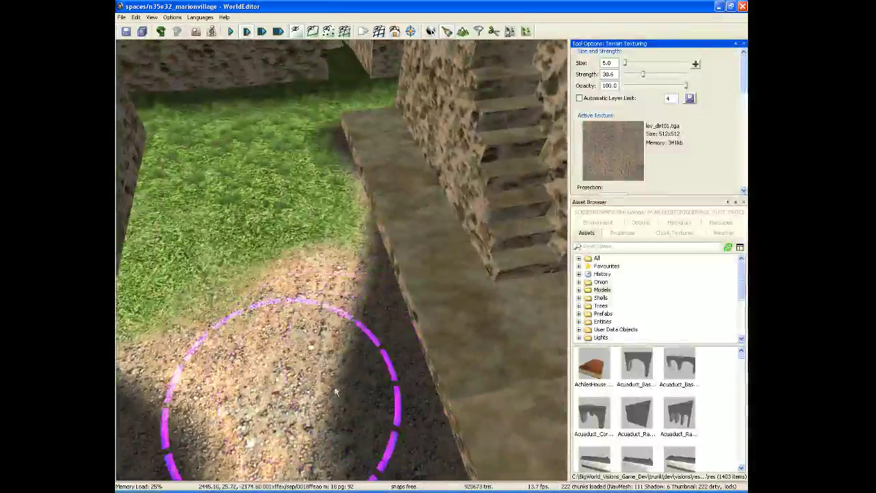
right_click_drag(373, 385, 391, 341)
right_click_drag(303, 303, 290, 303)
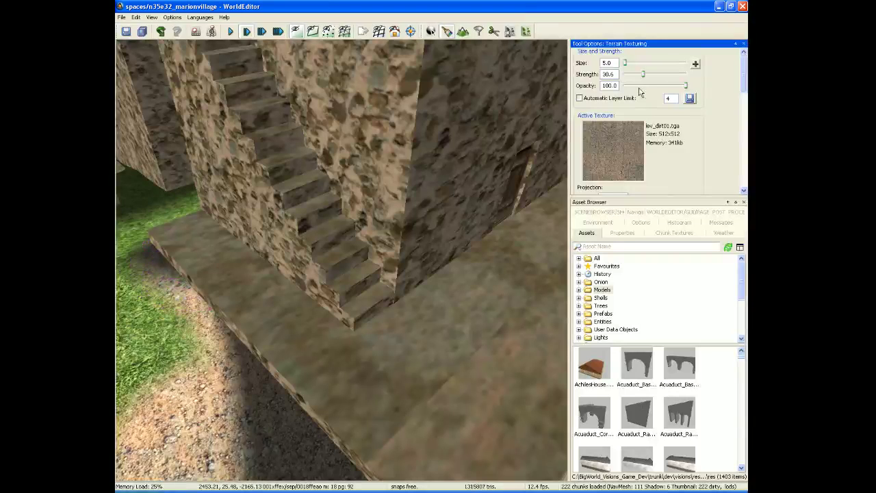
left_click_drag(686, 85, 691, 88)
mouse_move(396, 354)
right_mouse_down()
mouse_move(372, 351)
mouse_move(438, 329)
mouse_move(427, 359)
mouse_move(316, 376)
right_mouse_up()
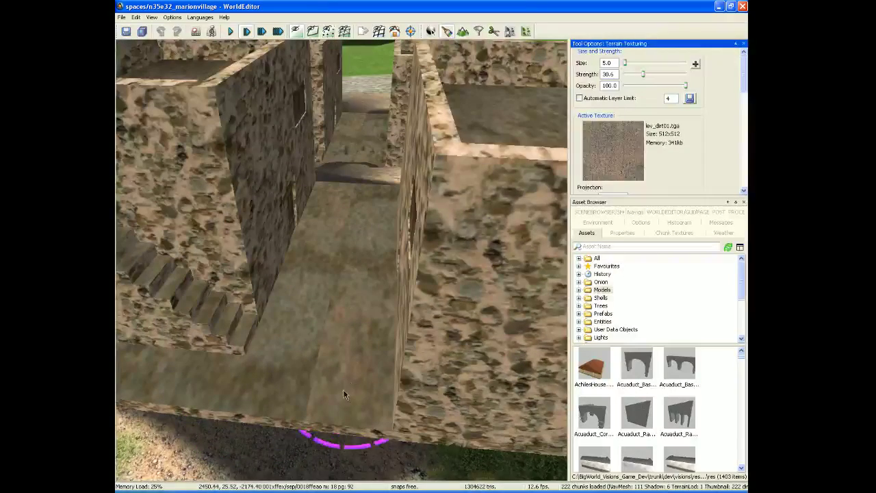
right_click_drag(213, 356, 360, 352)
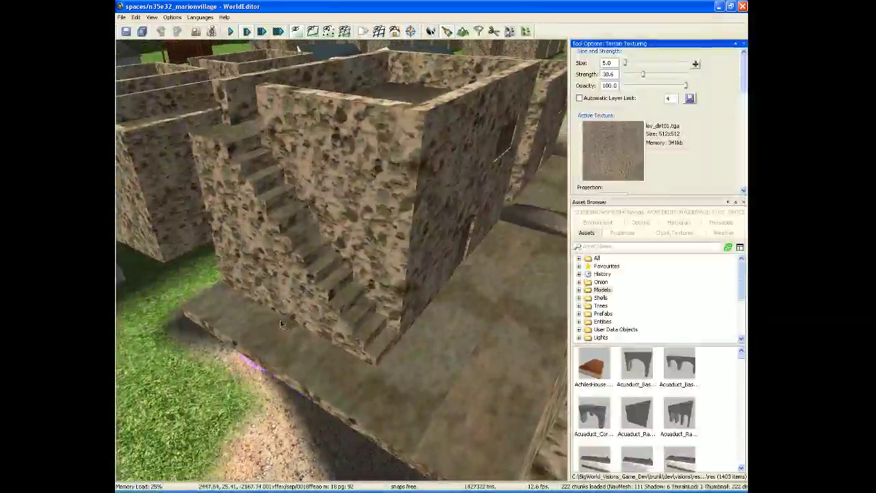
right_click_drag(335, 410, 323, 360)
key("s")
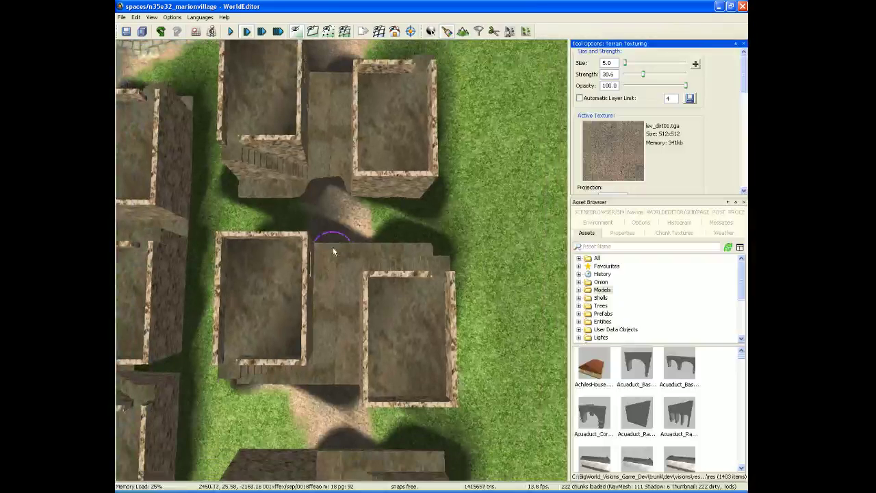
left_click_drag(335, 257, 340, 262)
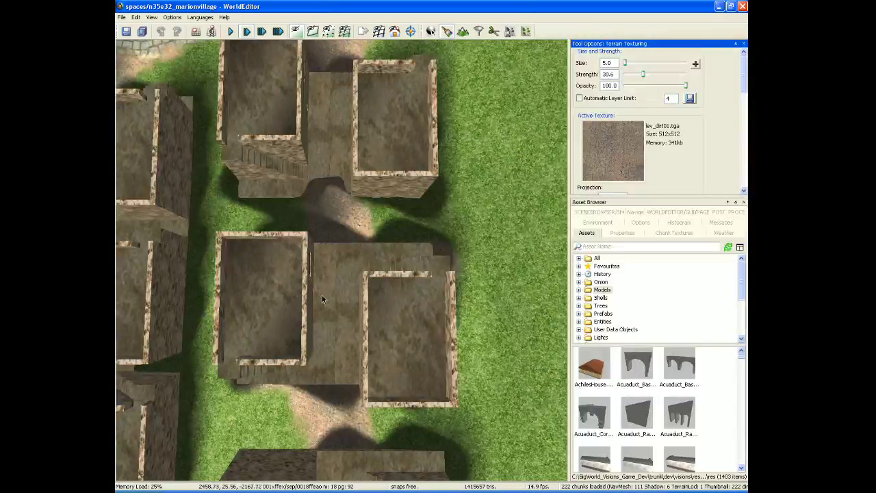
Turn on wireframe display for the scenery so the terrain under the buildings can be seen.
left_click(642, 223)
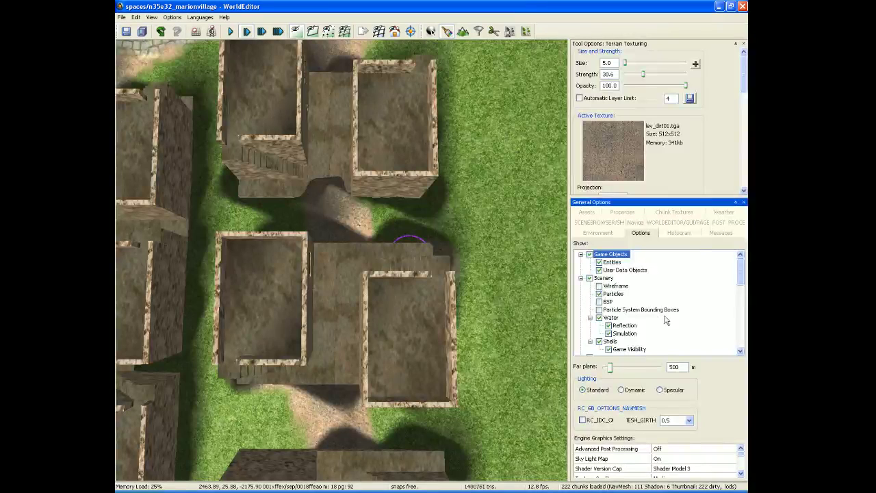
mouse_move(740, 275)
left_mouse_down()
mouse_move(741, 338)
mouse_move(740, 271)
left_mouse_up()
left_click(600, 286)
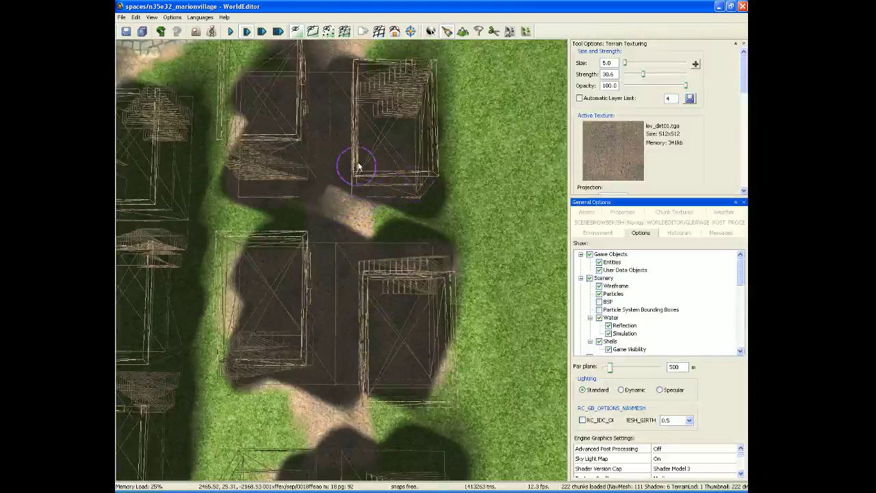
Paint the dirt texture over the ground inside the wireframe outlines of the paired houses and the walkways between them.
mouse_move(364, 167)
left_mouse_down()
mouse_move(348, 172)
mouse_move(311, 250)
left_mouse_up()
mouse_move(311, 251)
right_mouse_down()
mouse_move(376, 191)
mouse_move(377, 453)
mouse_move(317, 252)
right_mouse_up()
mouse_move(317, 253)
left_mouse_down()
mouse_move(294, 272)
mouse_move(256, 275)
left_mouse_up()
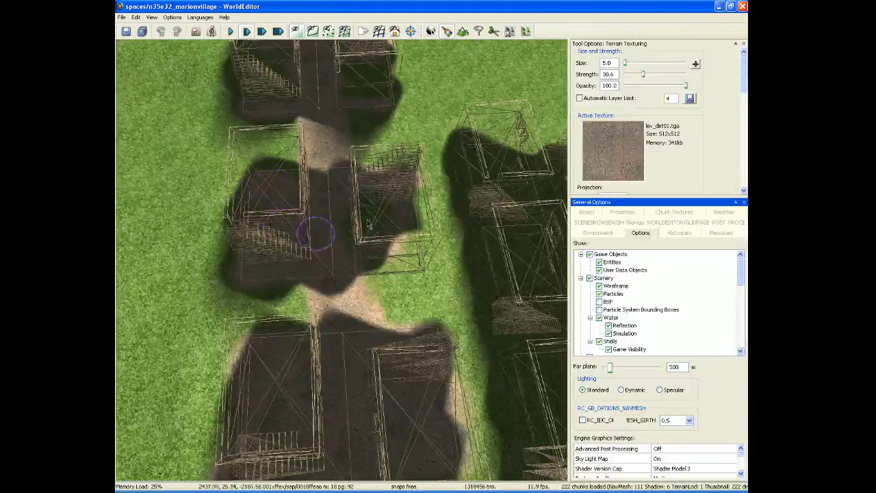
mouse_move(370, 270)
left_mouse_down()
mouse_move(415, 257)
mouse_move(393, 217)
mouse_move(384, 226)
left_mouse_up()
mouse_move(363, 272)
left_mouse_down()
mouse_move(354, 264)
mouse_move(356, 301)
left_mouse_up()
Continue the dirt texture under the floors of the next houses along the village row.
key("w")
mouse_move(342, 301)
right_mouse_down()
mouse_move(349, 215)
mouse_move(336, 285)
right_mouse_up()
key("w")
key("s")
mouse_move(336, 285)
left_mouse_down()
mouse_move(316, 248)
mouse_move(226, 218)
mouse_move(221, 253)
mouse_move(244, 304)
mouse_move(273, 267)
mouse_move(397, 332)
mouse_move(425, 318)
mouse_move(432, 236)
mouse_move(425, 345)
mouse_move(371, 328)
left_mouse_up()
mouse_move(401, 295)
left_mouse_down()
mouse_move(393, 341)
mouse_move(420, 354)
mouse_move(383, 319)
left_mouse_up()
Cover the terrain inside the large columned building's footprint with dirt, along its walls and between its columns.
mouse_move(383, 319)
right_mouse_down()
mouse_move(381, 182)
mouse_move(386, 278)
right_mouse_up()
key("w")
key("s")
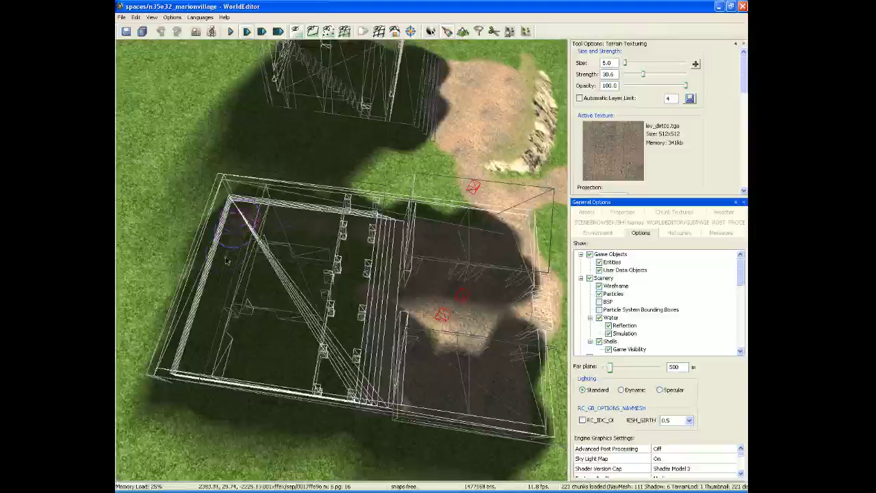
mouse_move(196, 363)
left_mouse_down()
mouse_move(182, 371)
mouse_move(290, 401)
mouse_move(414, 407)
left_mouse_up()
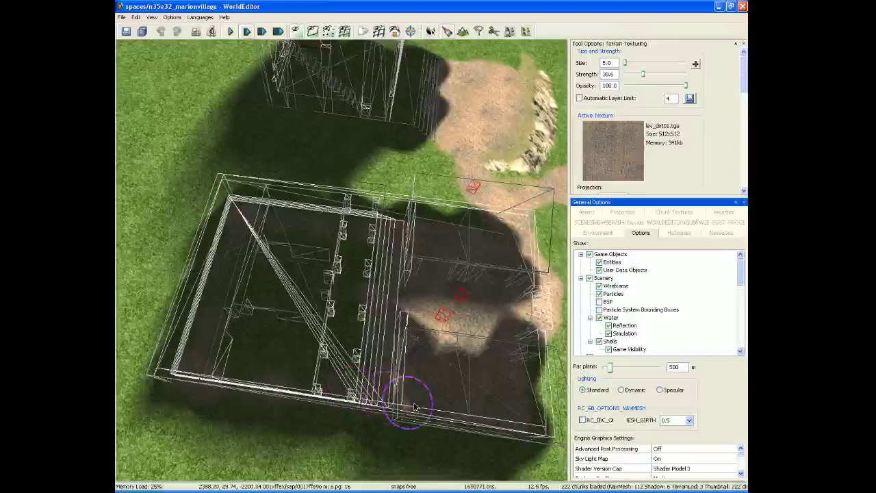
mouse_move(265, 387)
left_mouse_down()
mouse_move(231, 358)
mouse_move(231, 233)
left_mouse_up()
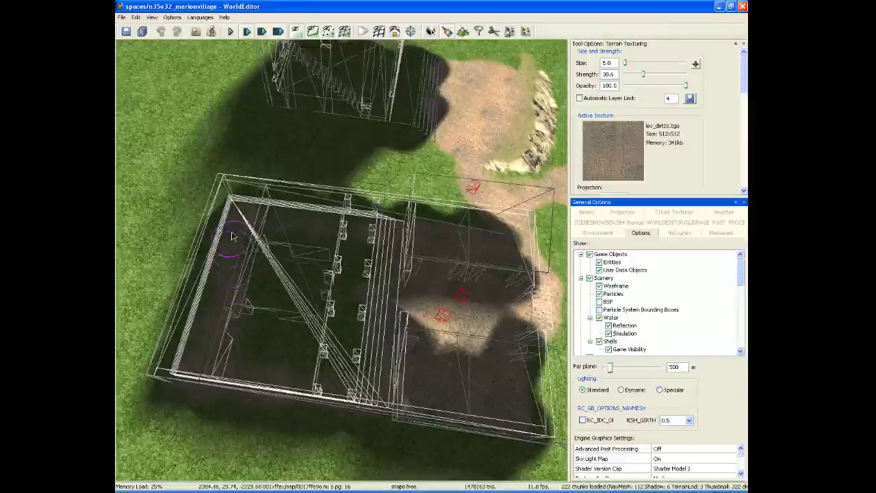
left_click_drag(394, 225, 368, 321)
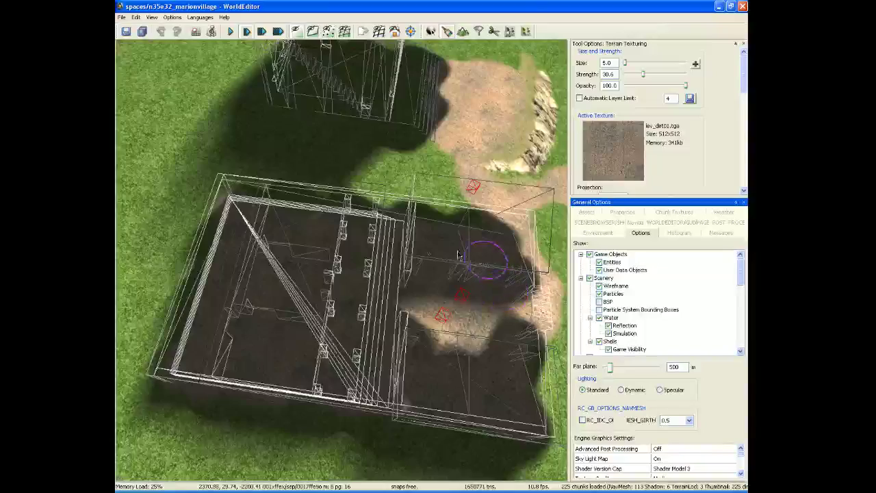
Enlarge the texture brush to size 13.2 and paint dirt under the building next to the large columned one.
mouse_move(419, 318)
right_mouse_down()
mouse_move(418, 263)
mouse_move(438, 205)
mouse_move(399, 368)
right_mouse_up()
key("w")
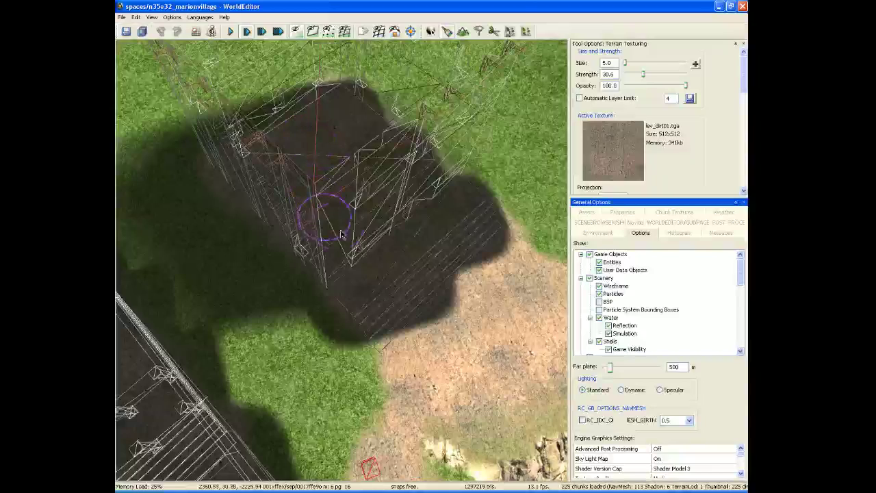
left_click_drag(626, 65, 628, 64)
mouse_move(414, 254)
left_mouse_down()
mouse_move(362, 201)
mouse_move(338, 158)
mouse_move(367, 175)
left_mouse_up()
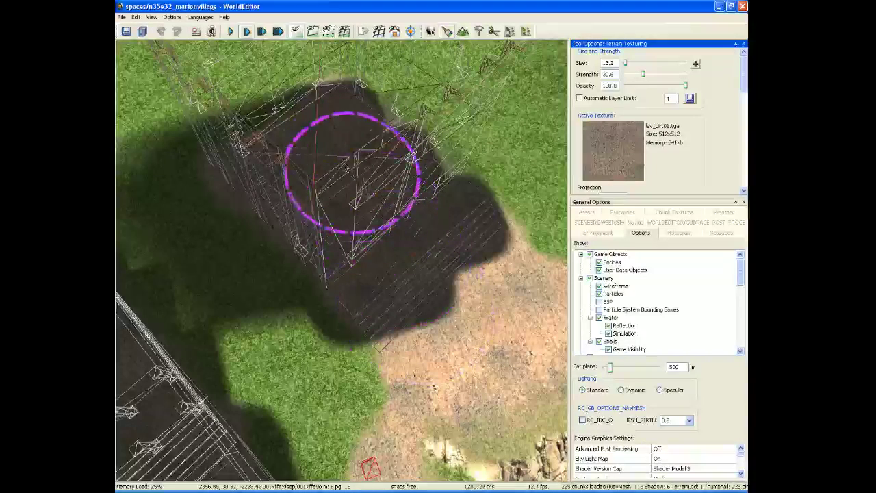
Set the texture brush size to 5 for painting around the large columned building.
left_click_drag(625, 65, 587, 62)
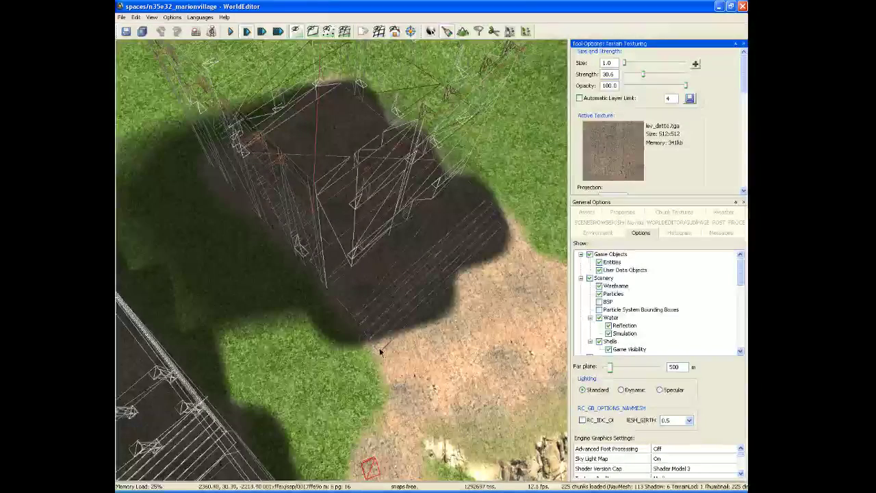
right_click_drag(522, 297, 319, 341)
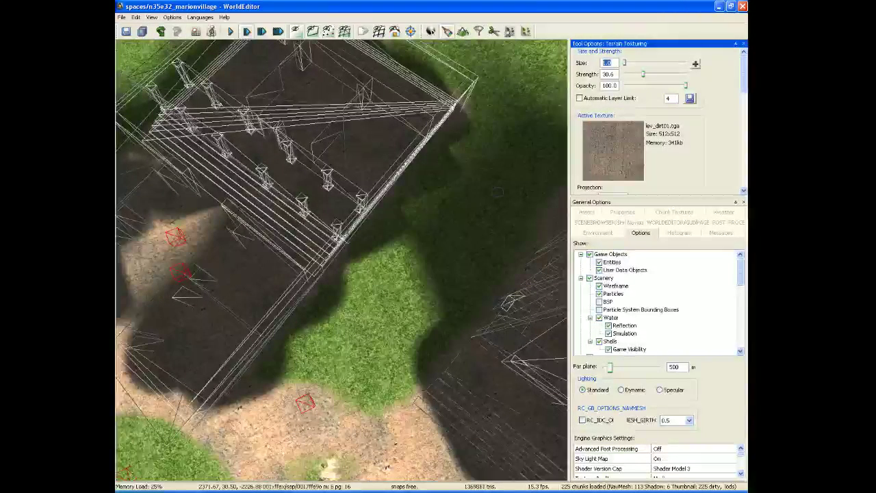
type("5")
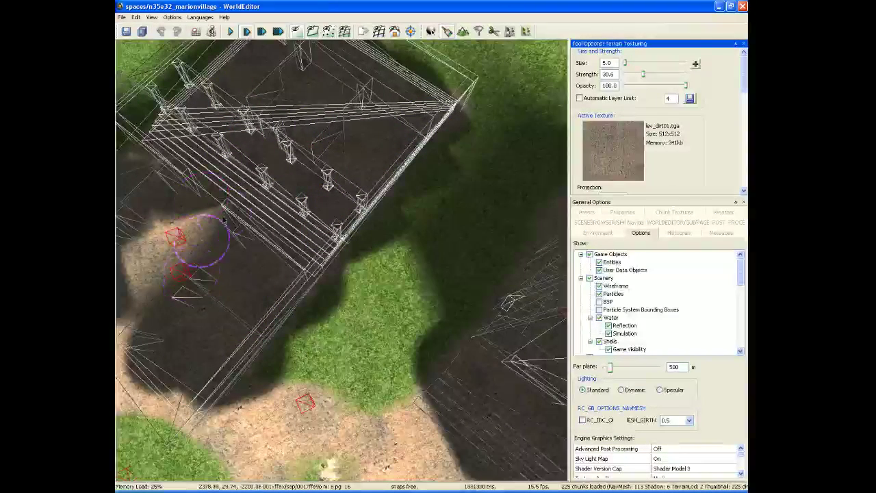
Return to the rows of small houses and paint dirt on the terrain beneath the nearest house's floor.
mouse_move(273, 247)
right_mouse_down()
mouse_move(254, 226)
mouse_move(254, 199)
mouse_move(275, 248)
right_mouse_up()
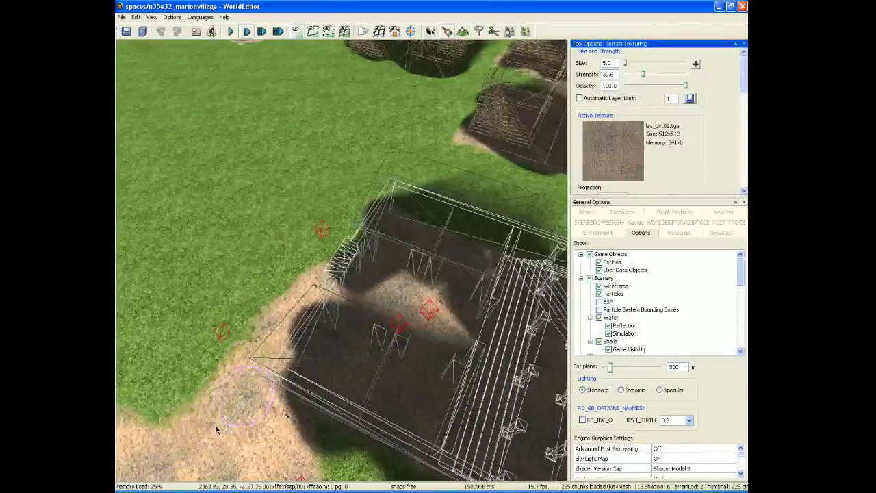
mouse_move(384, 332)
right_mouse_down()
mouse_move(356, 263)
mouse_move(414, 294)
mouse_move(404, 311)
mouse_move(403, 263)
right_mouse_up()
key("s")
key("w")
mouse_move(357, 282)
right_mouse_down()
mouse_move(342, 239)
mouse_move(383, 263)
mouse_move(336, 353)
mouse_move(376, 397)
mouse_move(362, 304)
right_mouse_up()
key("w")
left_click_drag(326, 336, 299, 316)
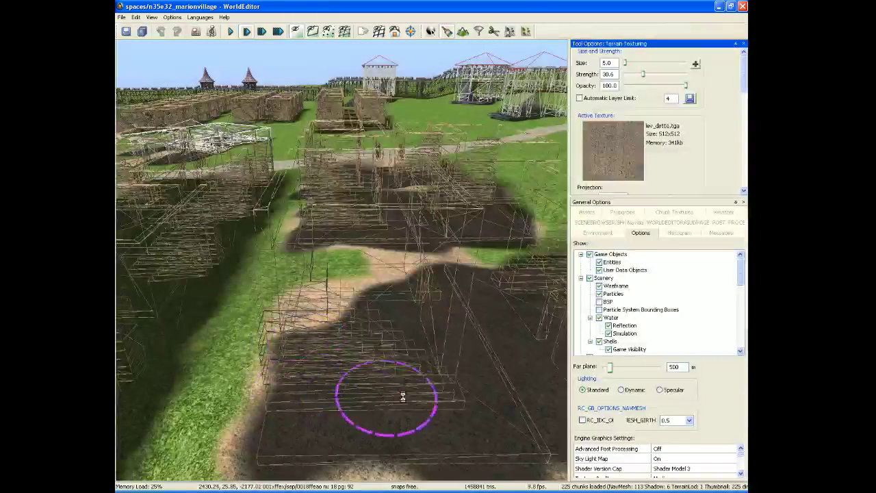